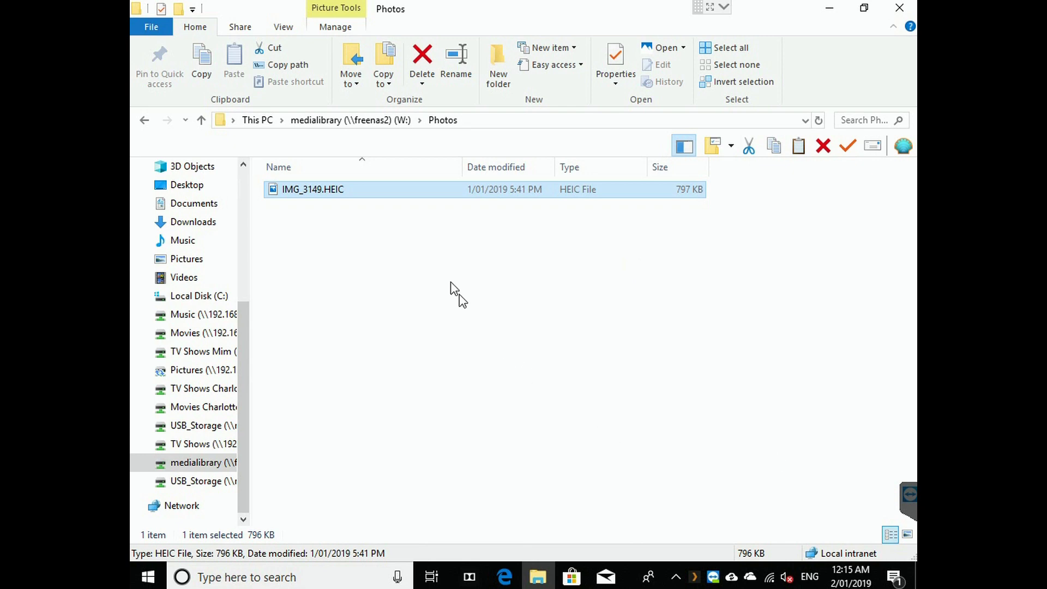
From IMG_3149.HEIC's codec prompt, install HEIF Image Extensions from Microsoft Store, then close the Store
left_click(398, 189)
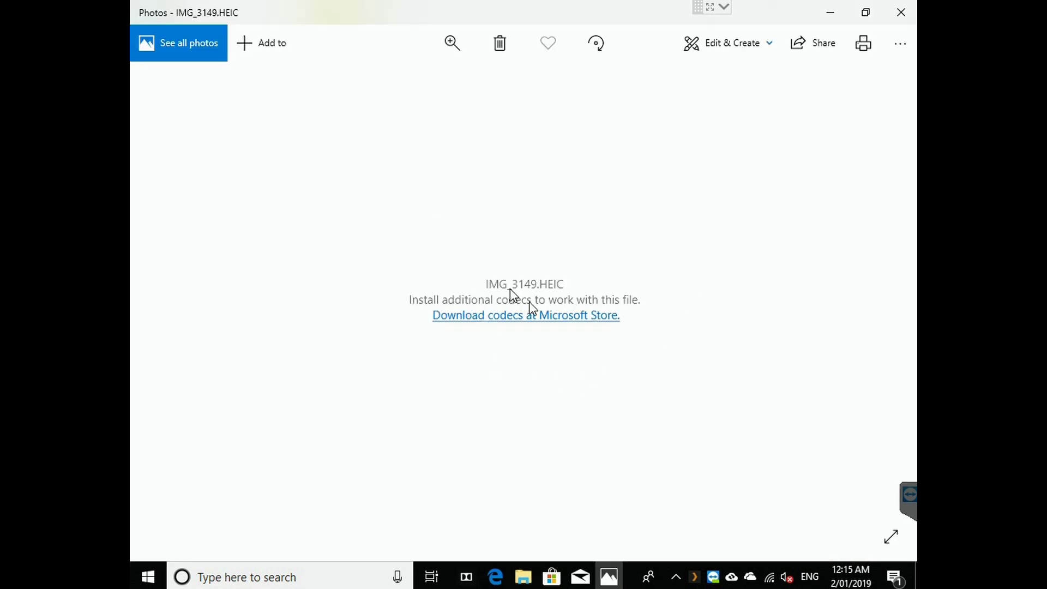
left_click(520, 319)
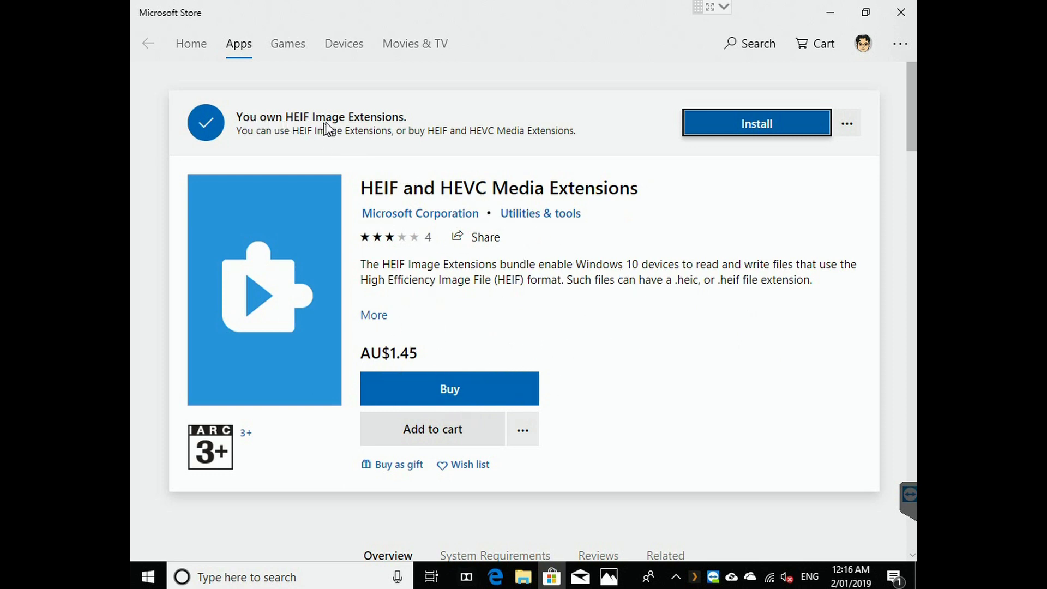
left_click(703, 129)
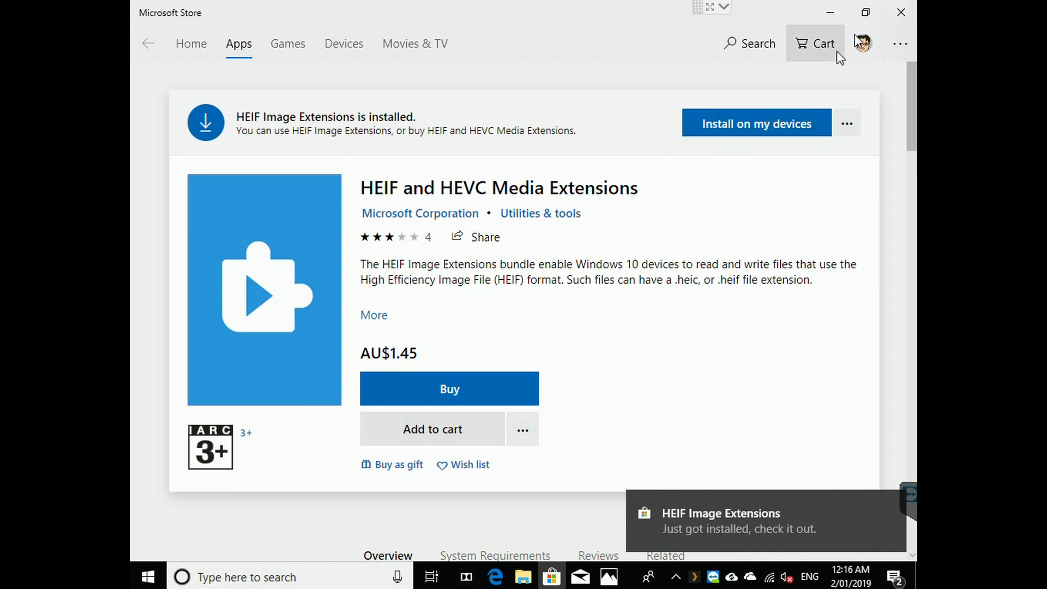
left_click(897, 19)
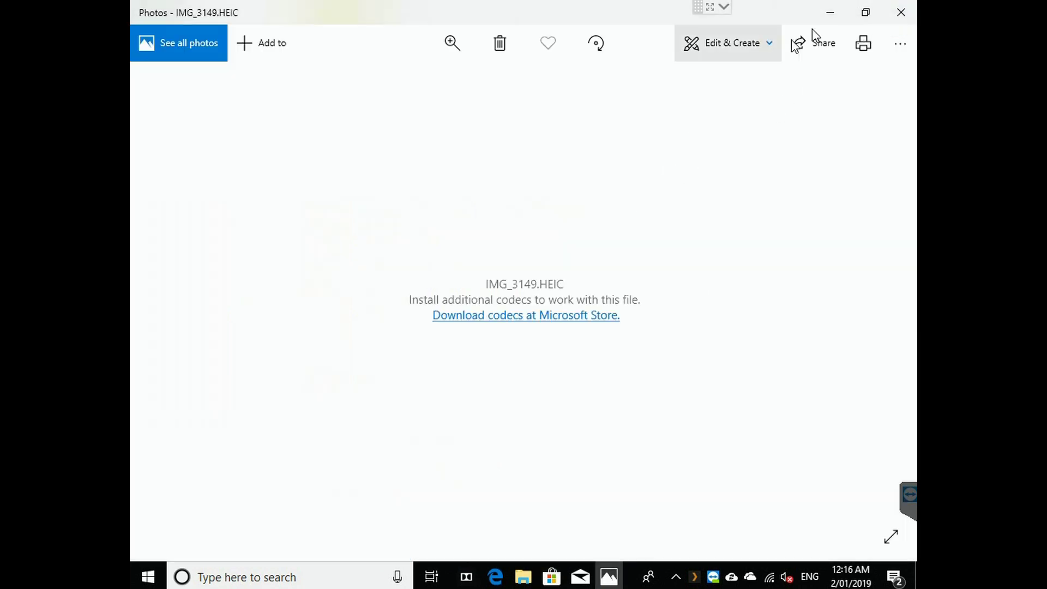
Reopen IMG_3149.HEIC in Photos, which still can't display it, and close Photos again
left_click(889, 17)
left_click(430, 192)
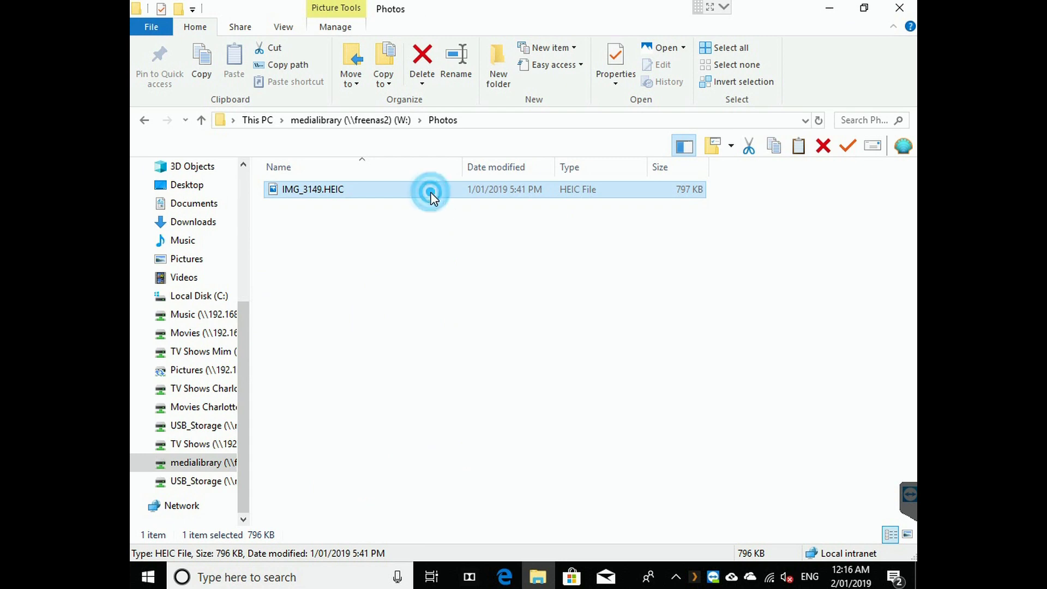
double_click(430, 192)
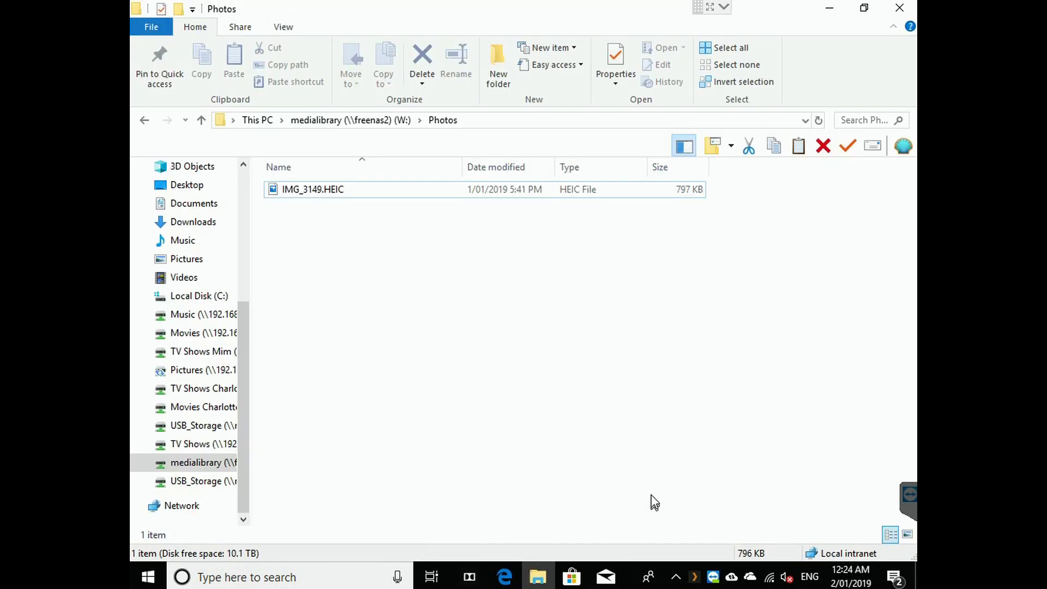
left_click(381, 190)
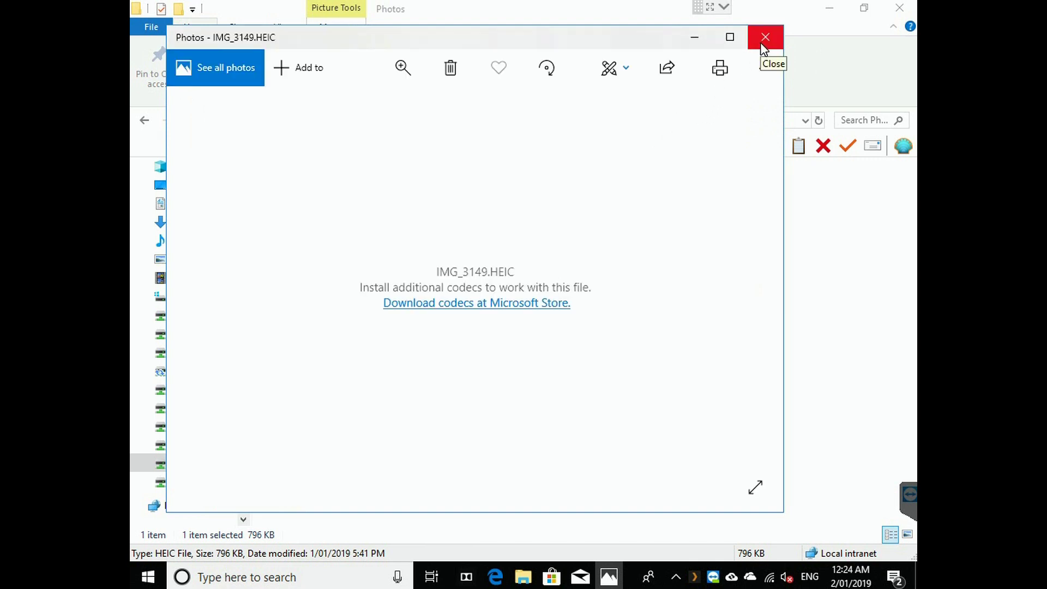
left_click(762, 44)
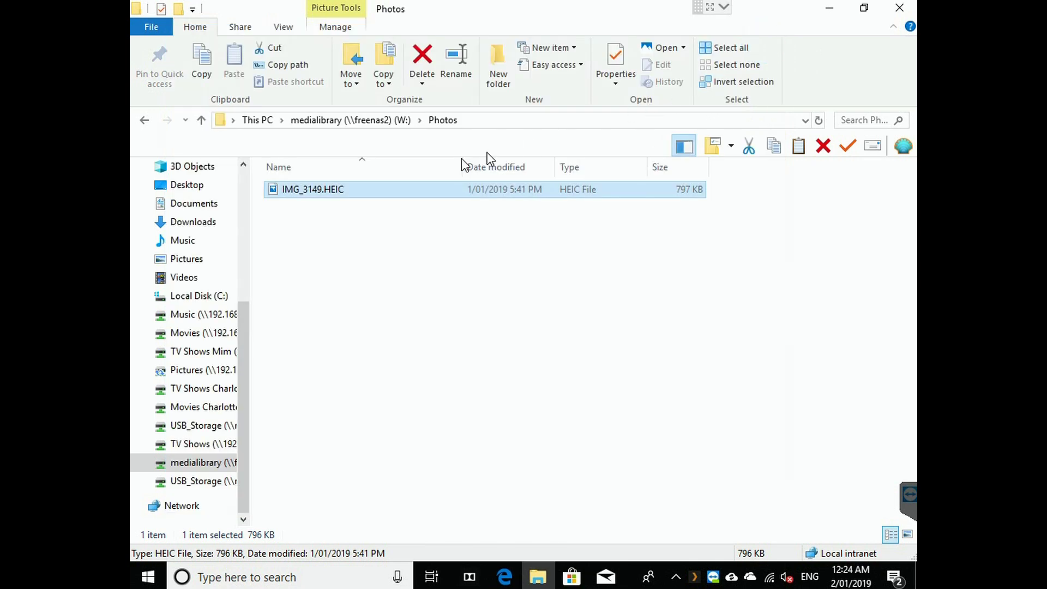
In IMG_3149.HEIC's Properties, keep Photos as the app for .HEIC files and close without changes
right_click(379, 194)
left_click(460, 495)
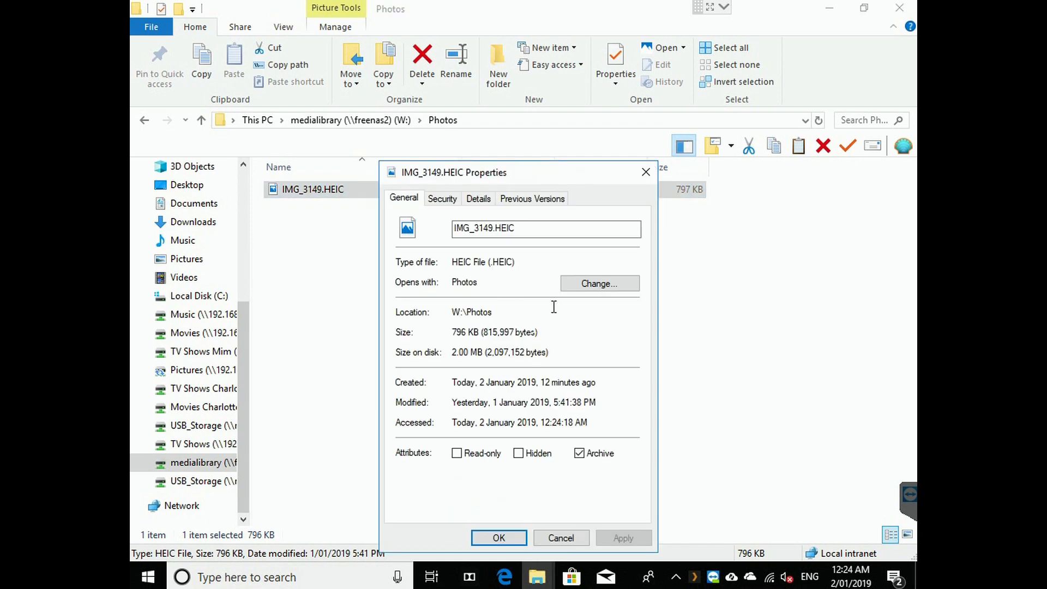
left_click(597, 283)
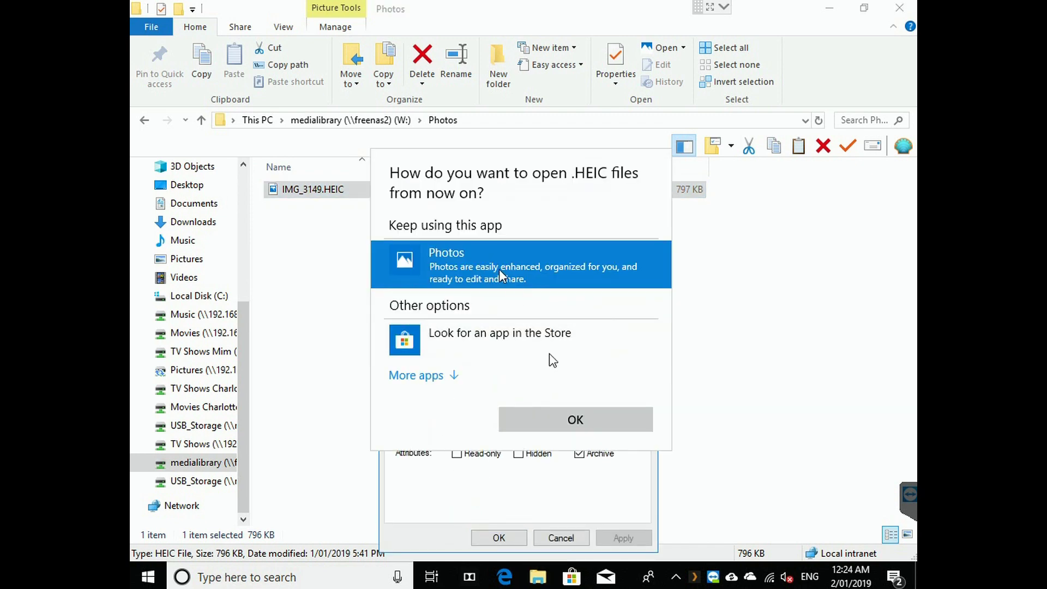
left_click(576, 421)
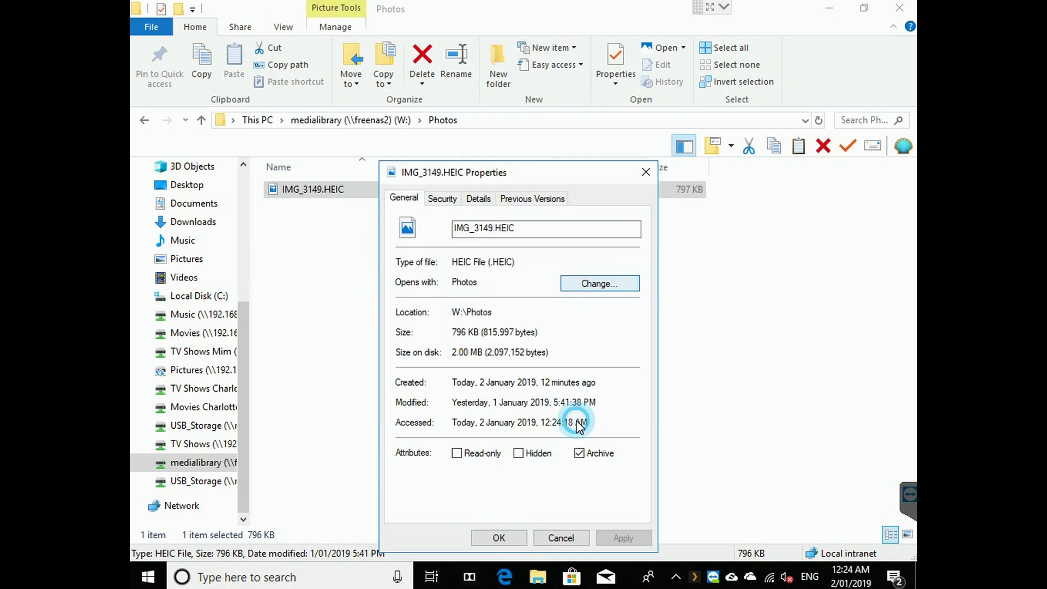
left_click(564, 539)
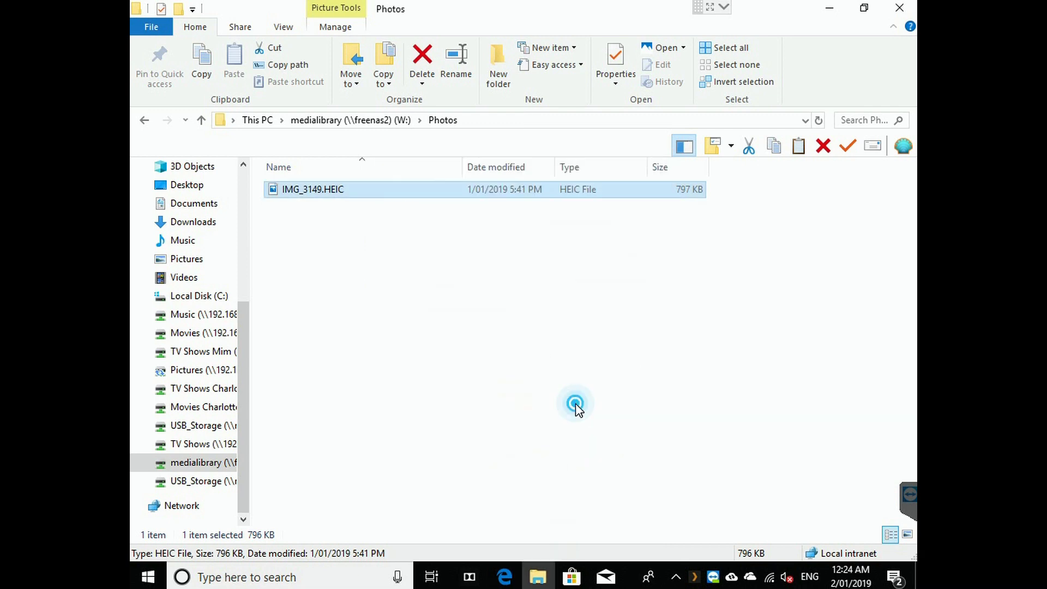
left_click(573, 406)
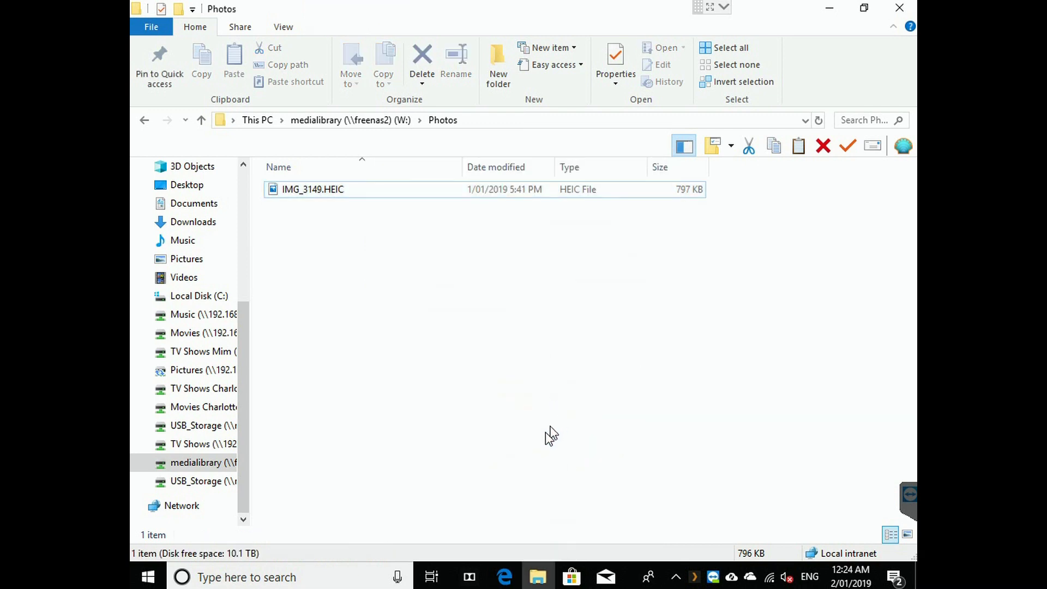
In Edge, download the CopyTrans HEIC installer from copytrans.net, run it, and allow its changes
left_click(504, 576)
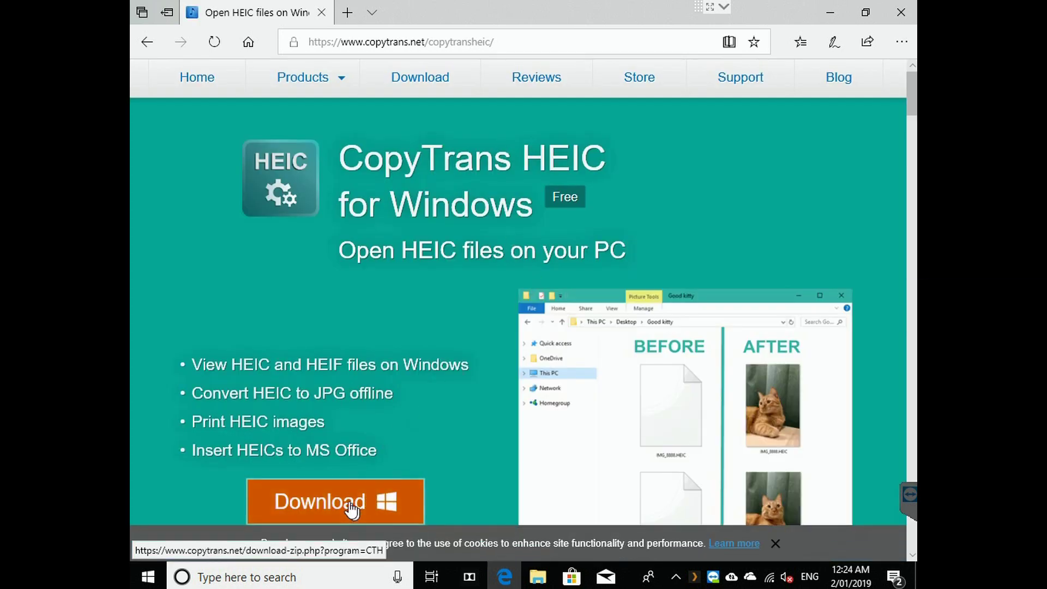
left_click(348, 502)
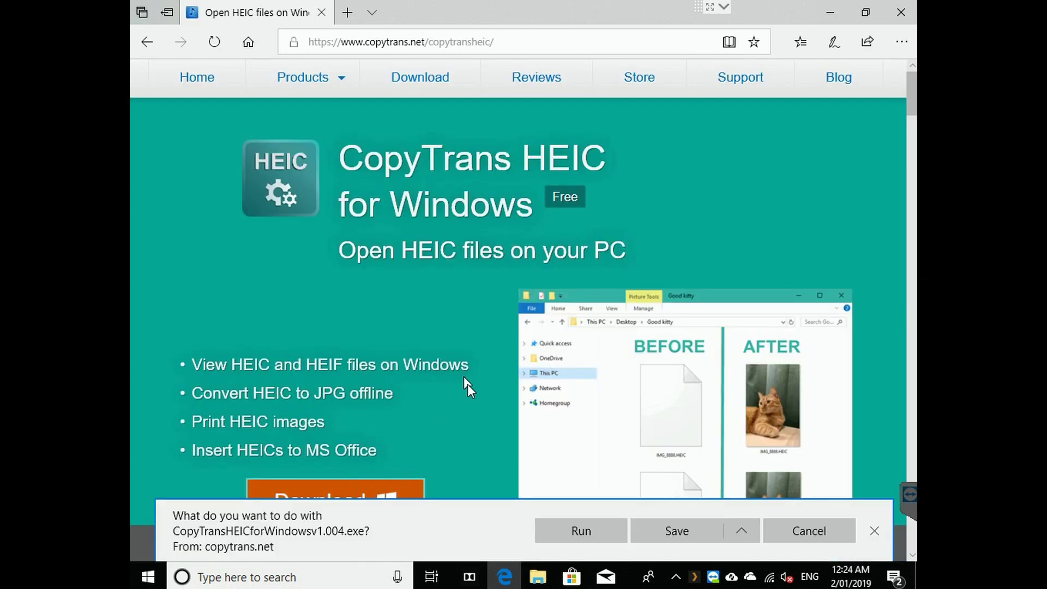
left_click(549, 530)
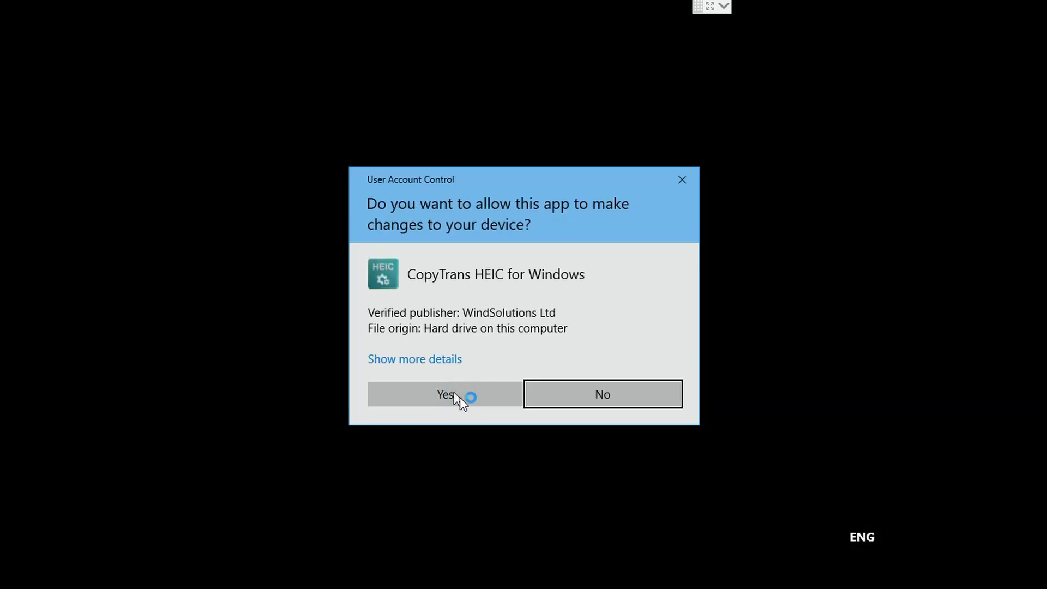
left_click(460, 397)
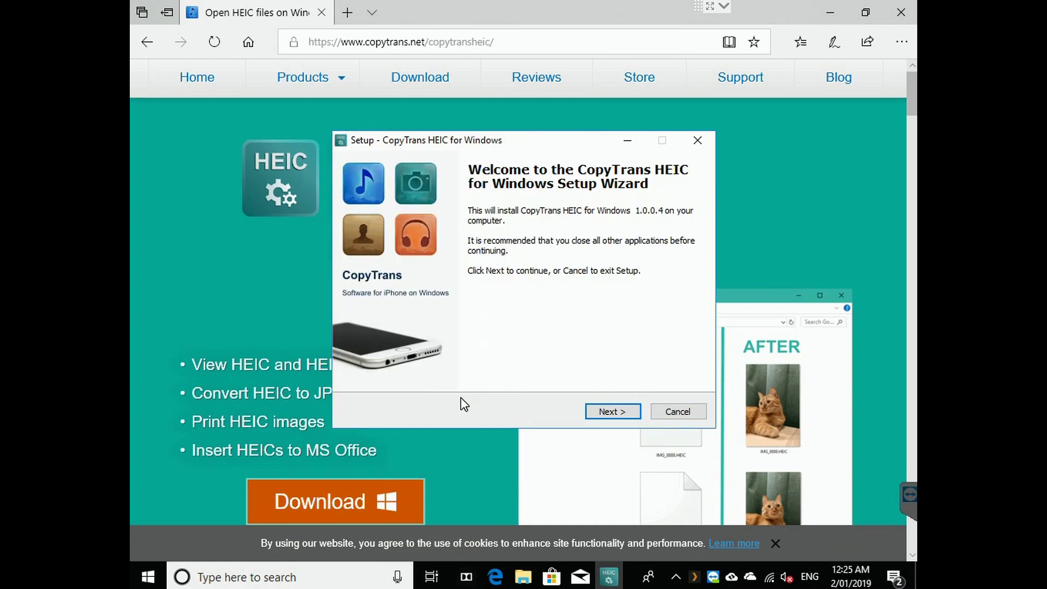
Accept the license, choose personal use, and install CopyTrans HEIC for Windows
left_click(589, 412)
left_click(456, 364)
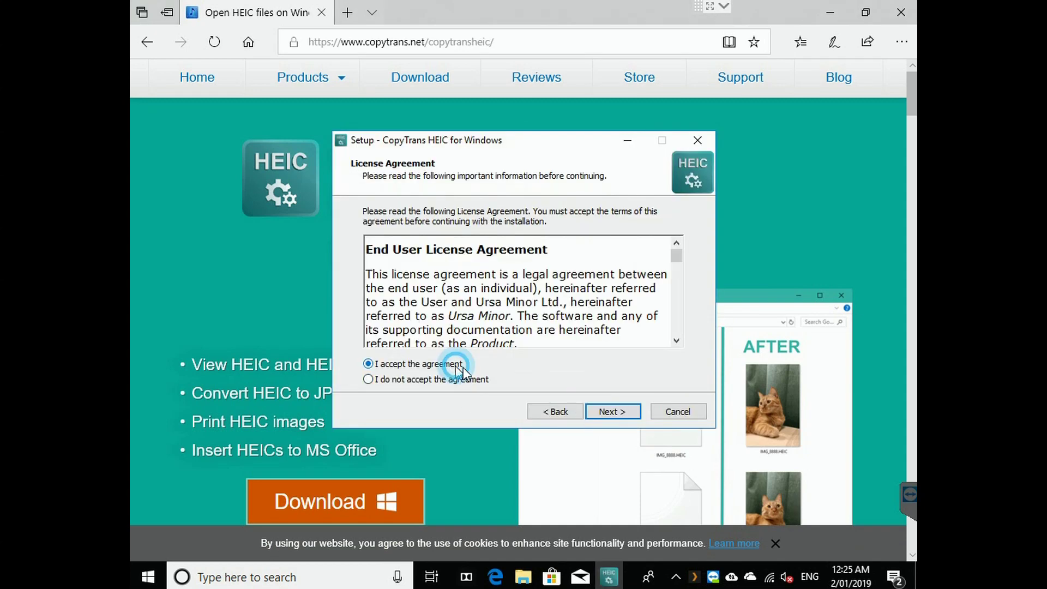
left_click(603, 411)
left_click(401, 214)
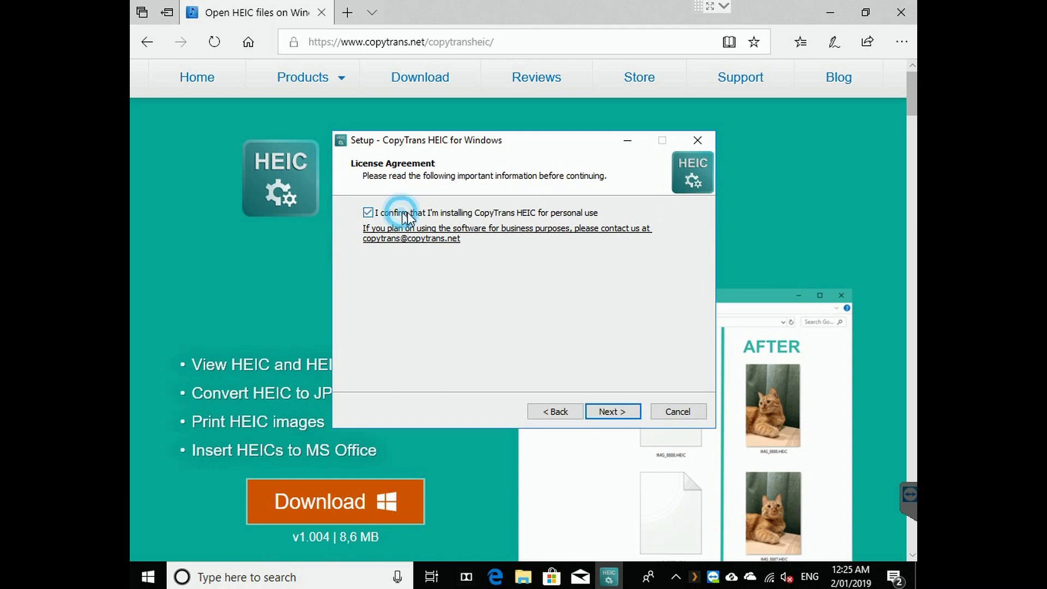
left_click(618, 409)
left_click(613, 412)
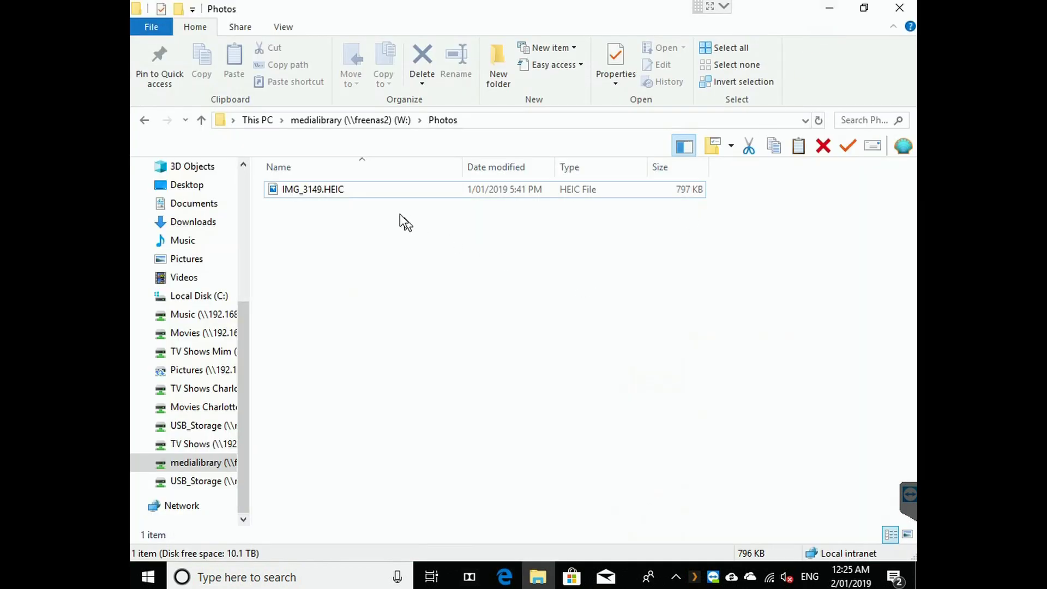
Convert IMG_3149.HEIC to JPEG with CopyTrans from its right-click menu
left_click(360, 188)
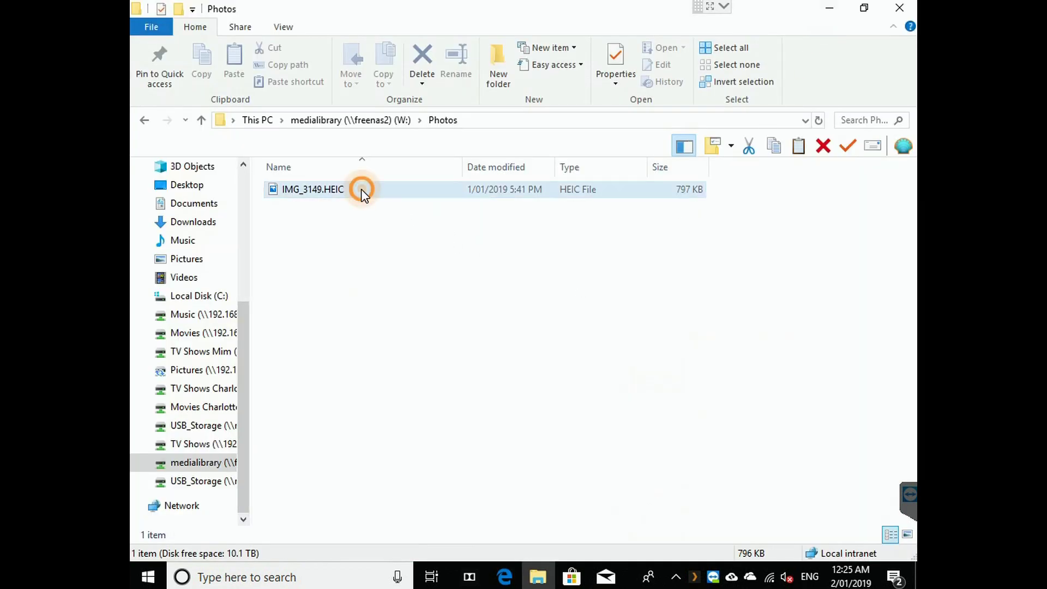
right_click(361, 189)
left_click(306, 189)
right_click(306, 188)
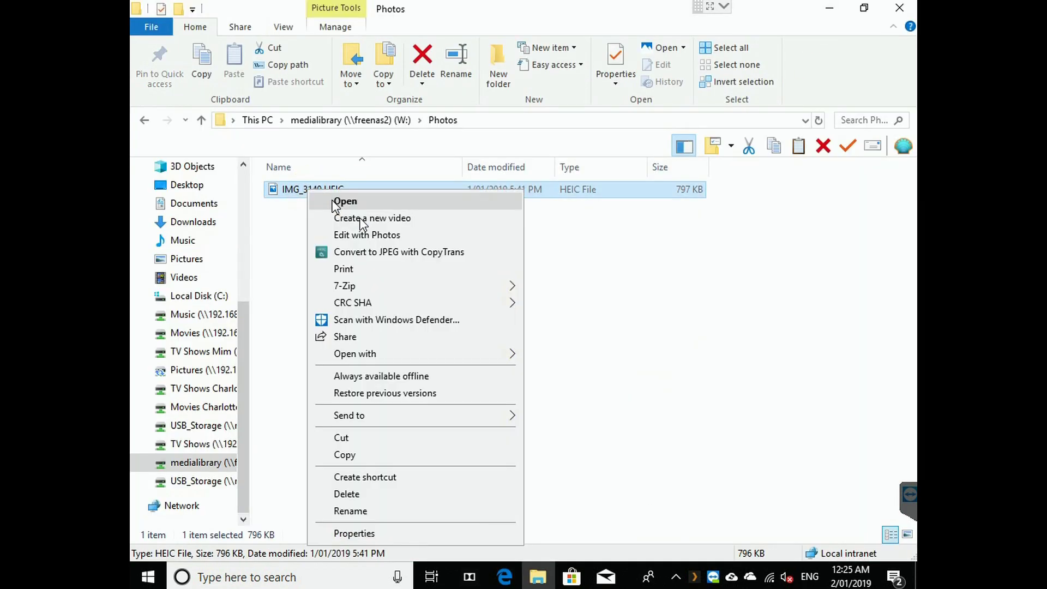
left_click(397, 252)
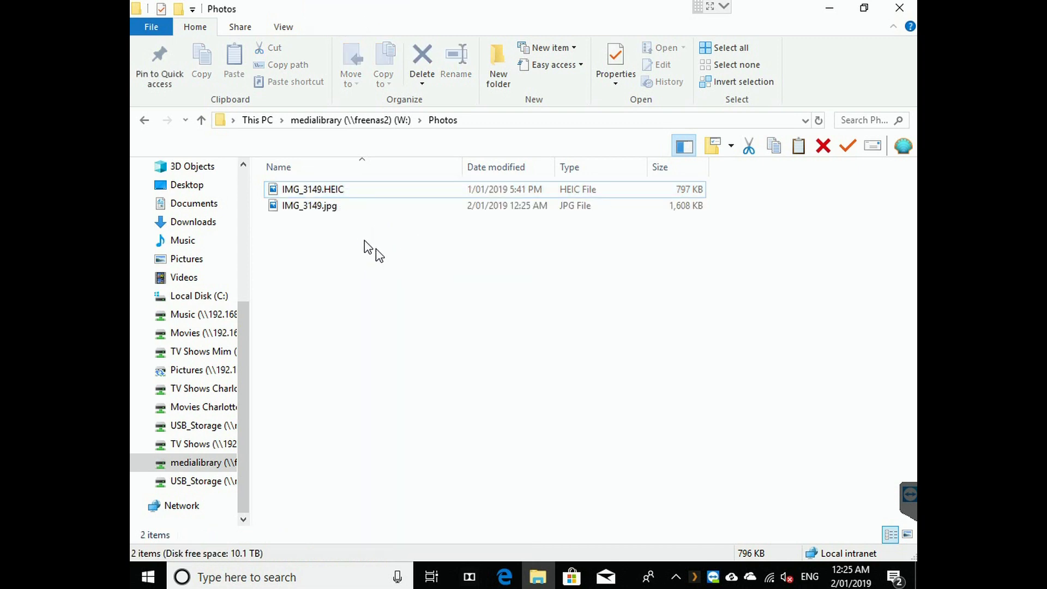
Open the new IMG_3149.jpg to check it, close the preview, then try opening IMG_3149.HEIC
double_click(337, 206)
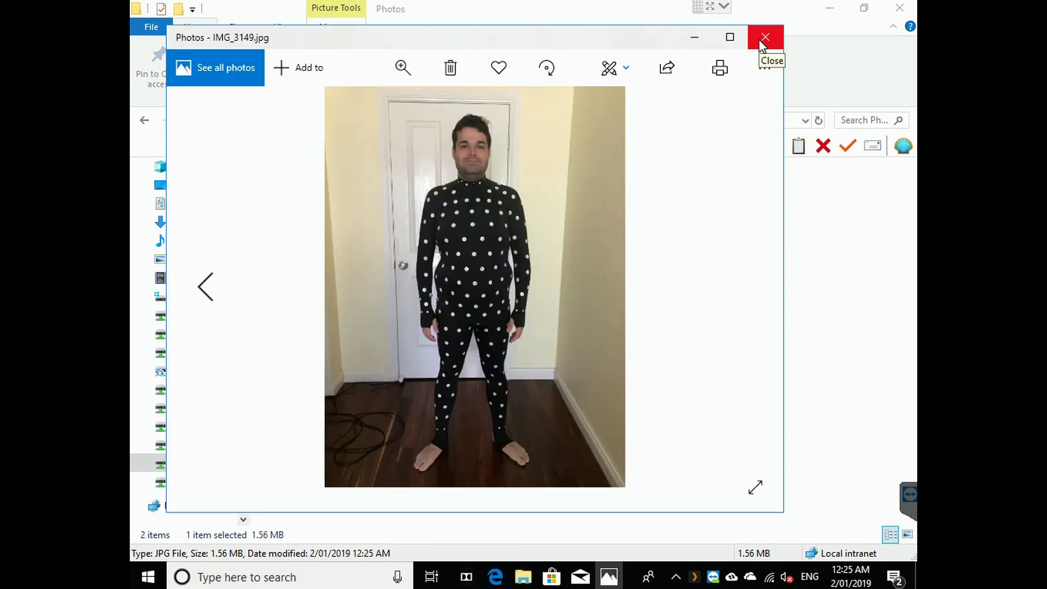
left_click(763, 41)
left_click(599, 283)
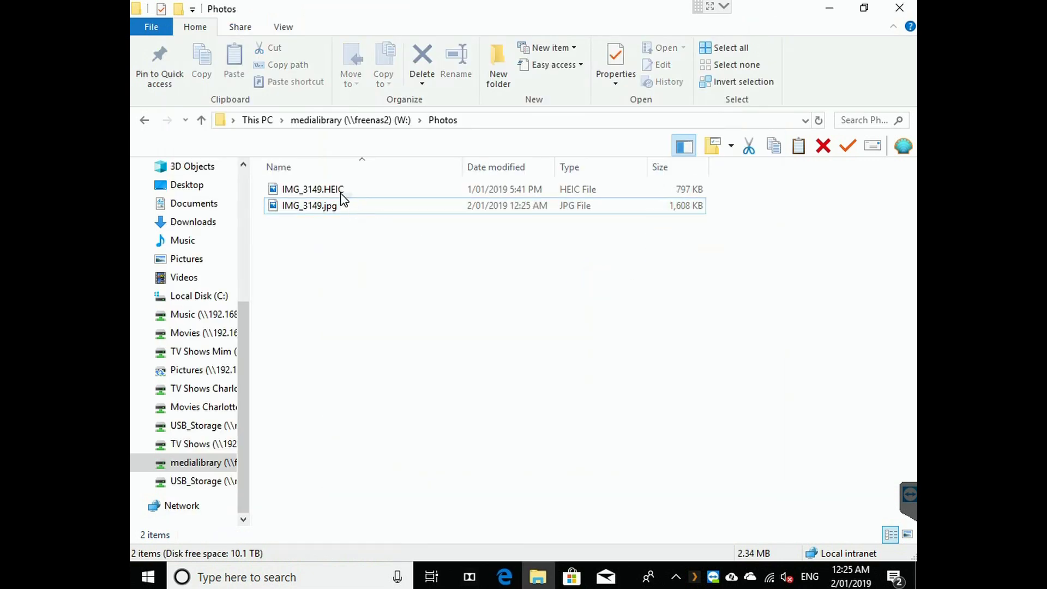
double_click(339, 192)
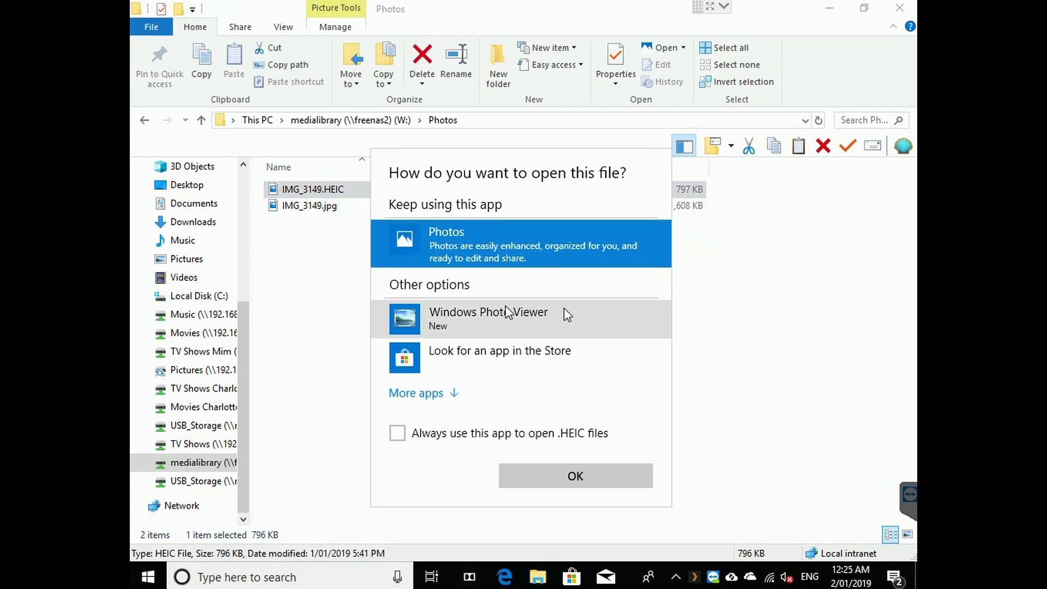
Open IMG_3149.HEIC with Photos again and dismiss the missing-codec message
left_click(577, 477)
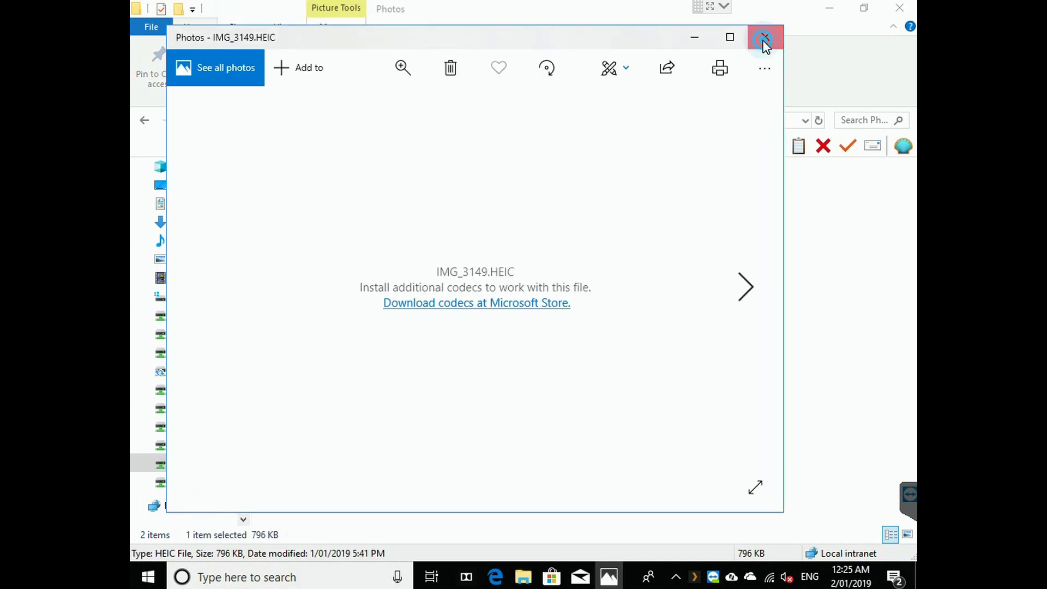
left_click(763, 36)
double_click(411, 189)
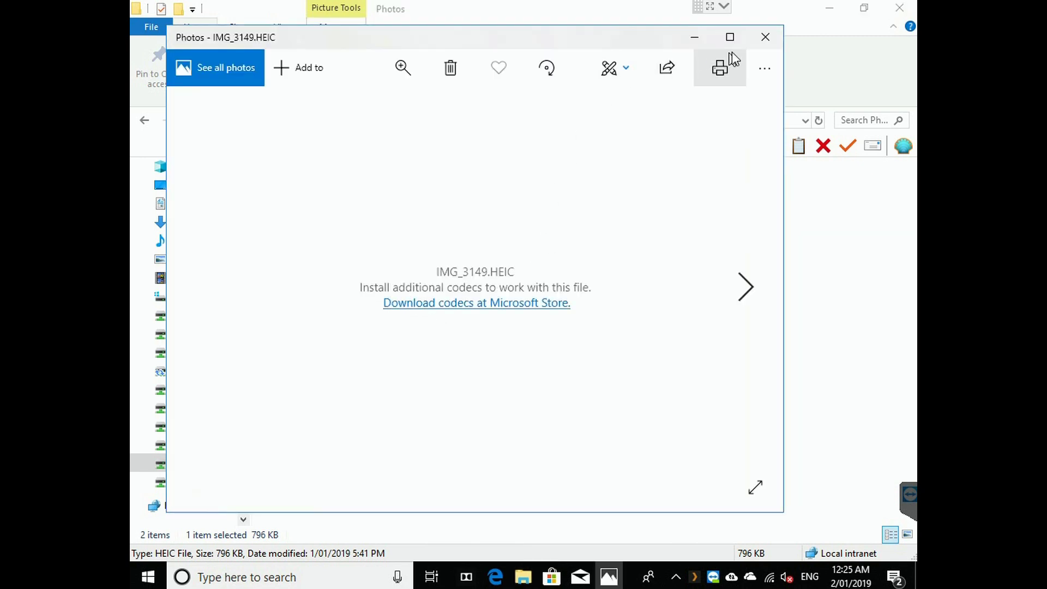
left_click(765, 37)
Set Windows Photo Viewer as the default app for .HEIC files, then open IMG_3149.HEIC in it
left_click(333, 189)
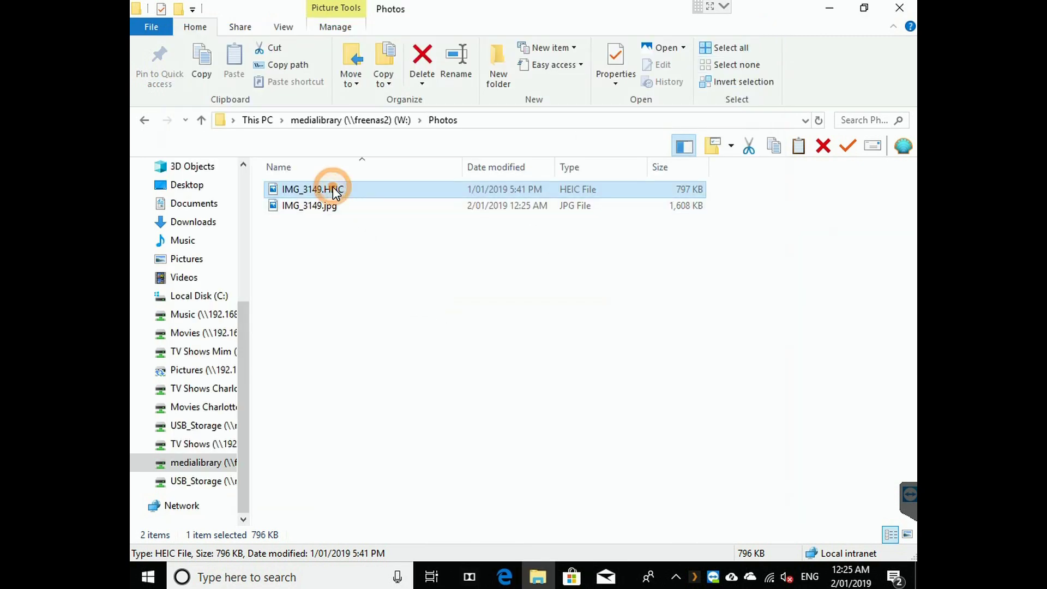
right_click(334, 192)
left_click(473, 536)
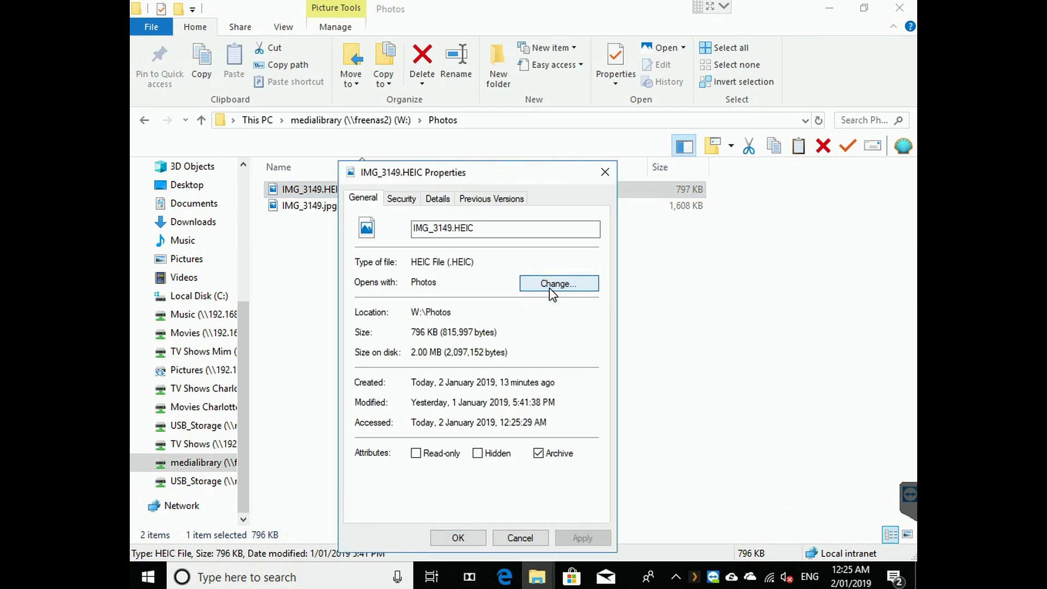
left_click(550, 289)
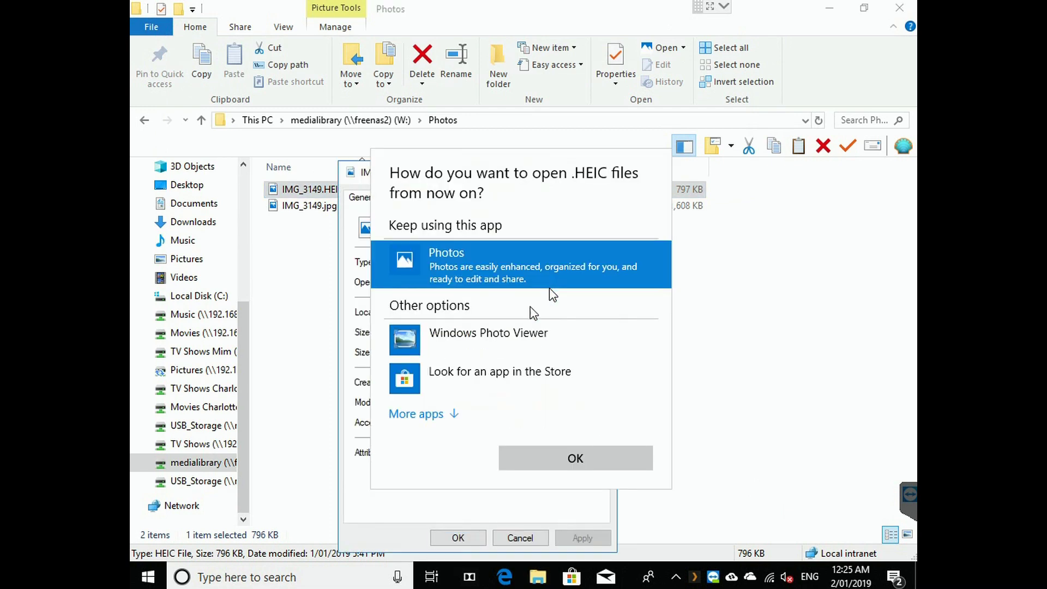
left_click(463, 341)
left_click(569, 459)
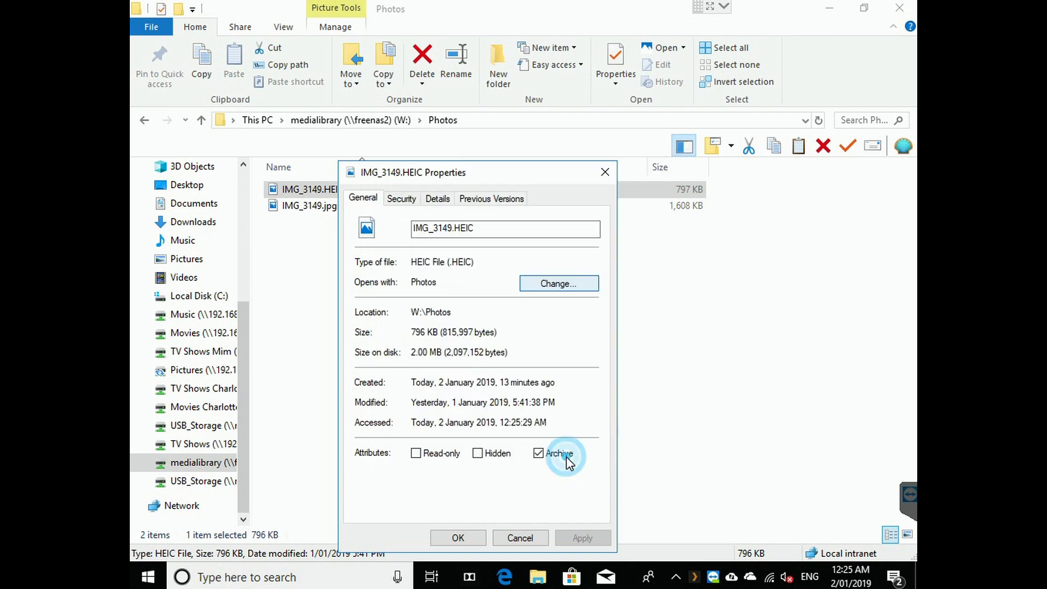
left_click(457, 538)
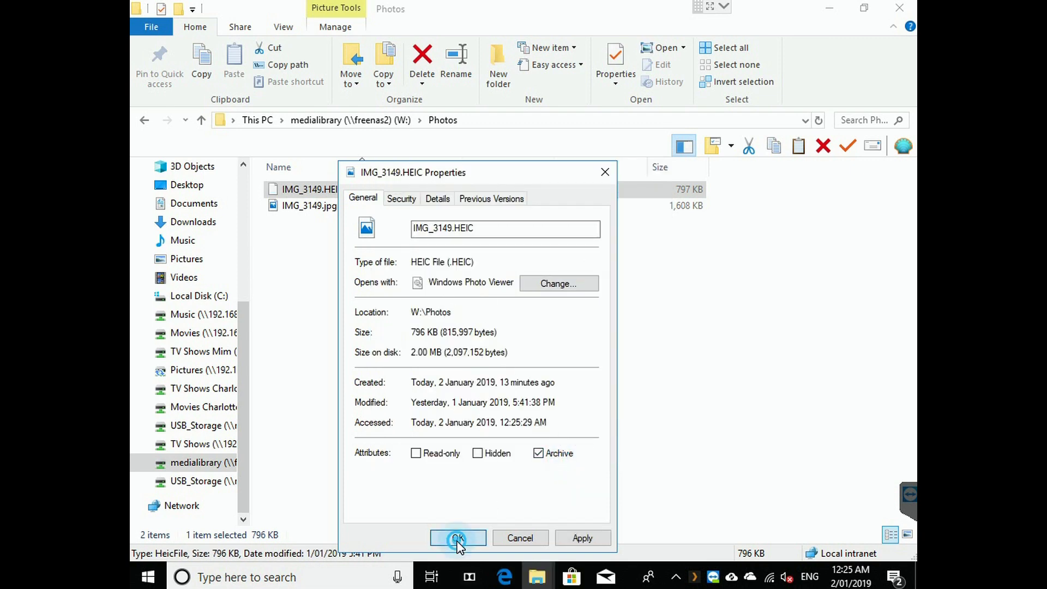
left_click(407, 243)
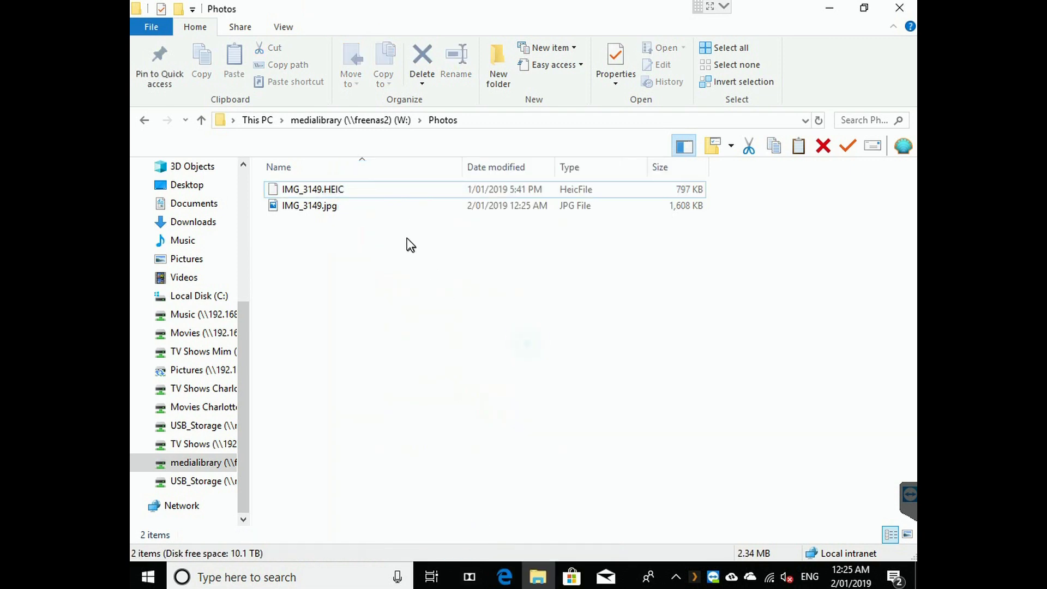
double_click(336, 192)
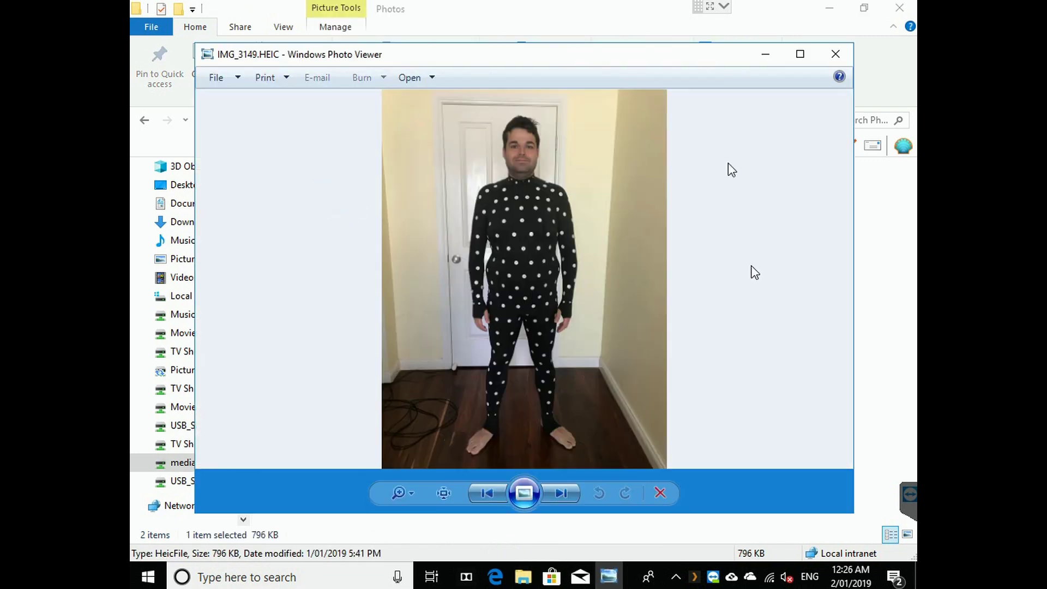
left_click(800, 54)
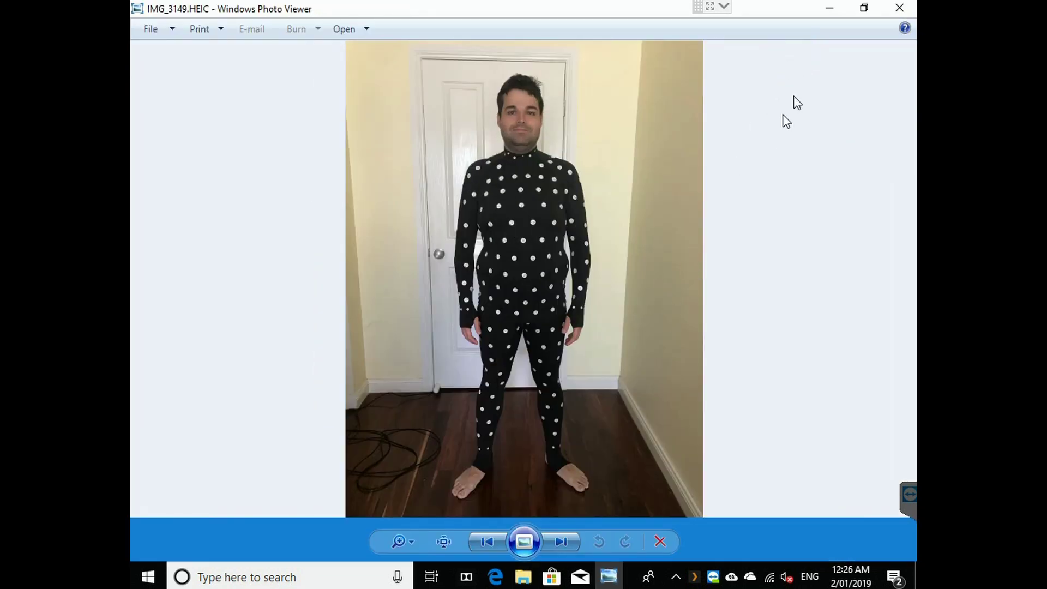
left_click(899, 7)
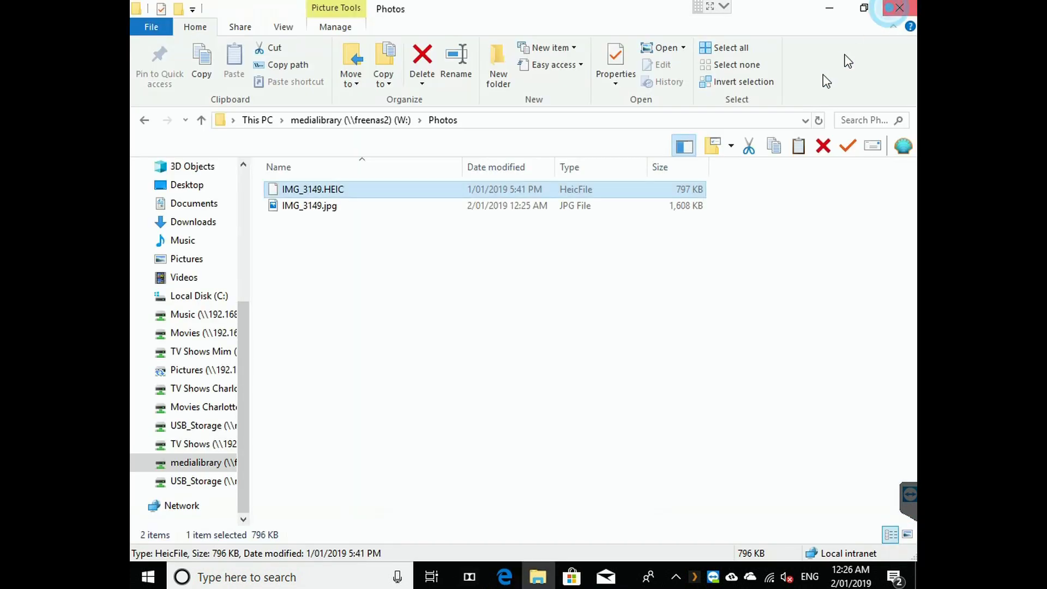
left_click(636, 276)
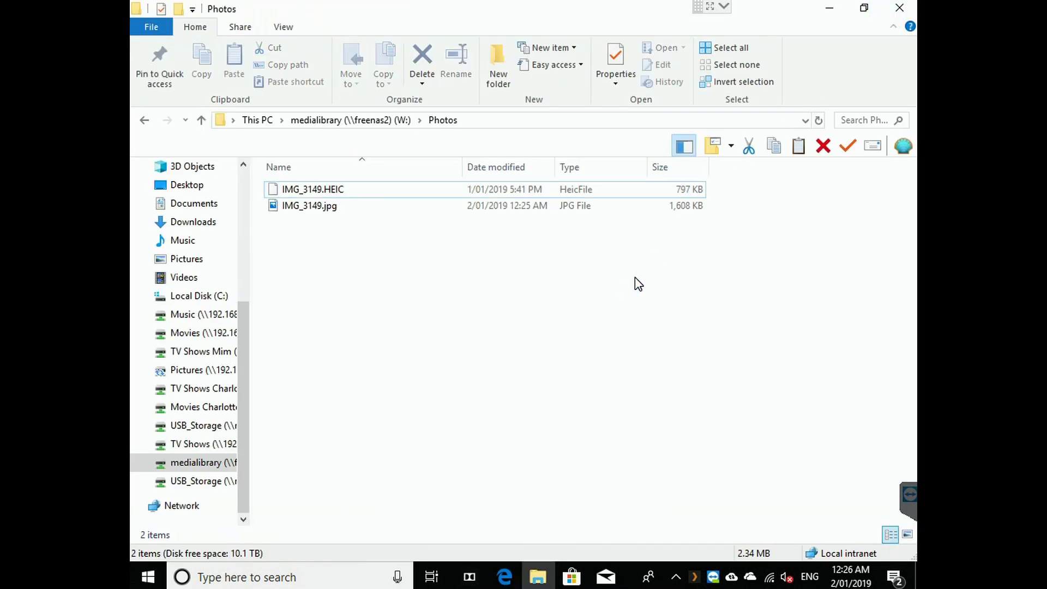